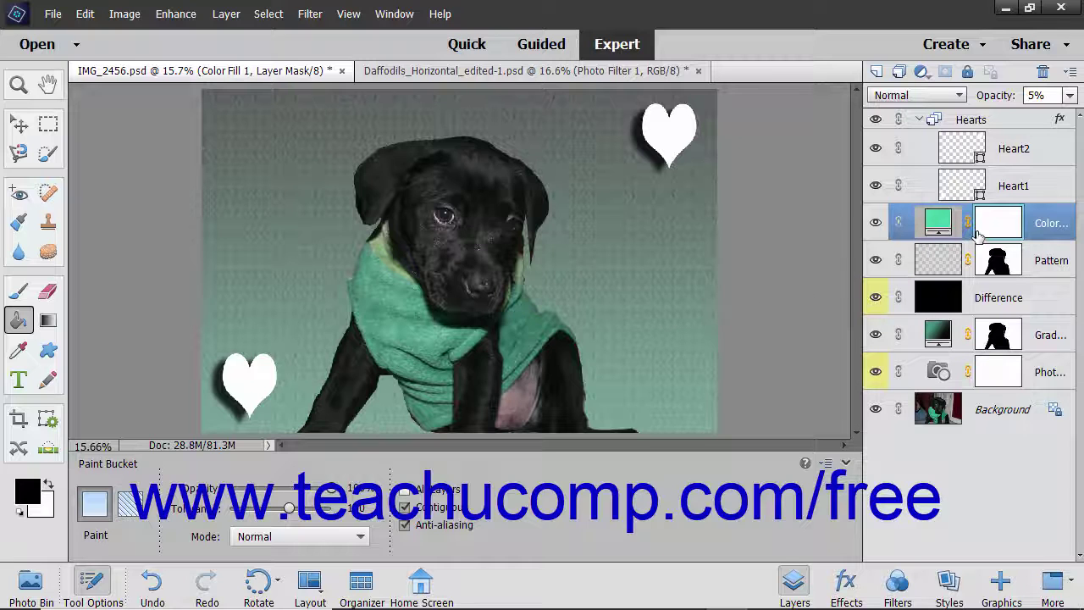
Hide the color, pattern, gradient and adjustment layers so only the Background puppy photo shows
{"action": "left_click", "coordinate": [997, 258]}
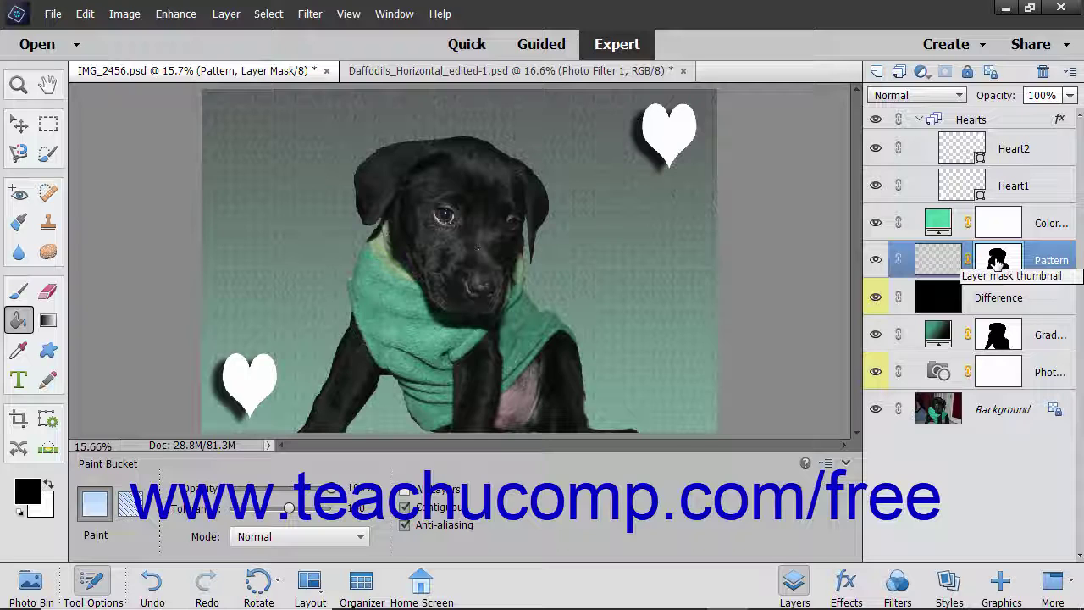
{"action": "left_click", "coordinate": [997, 227]}
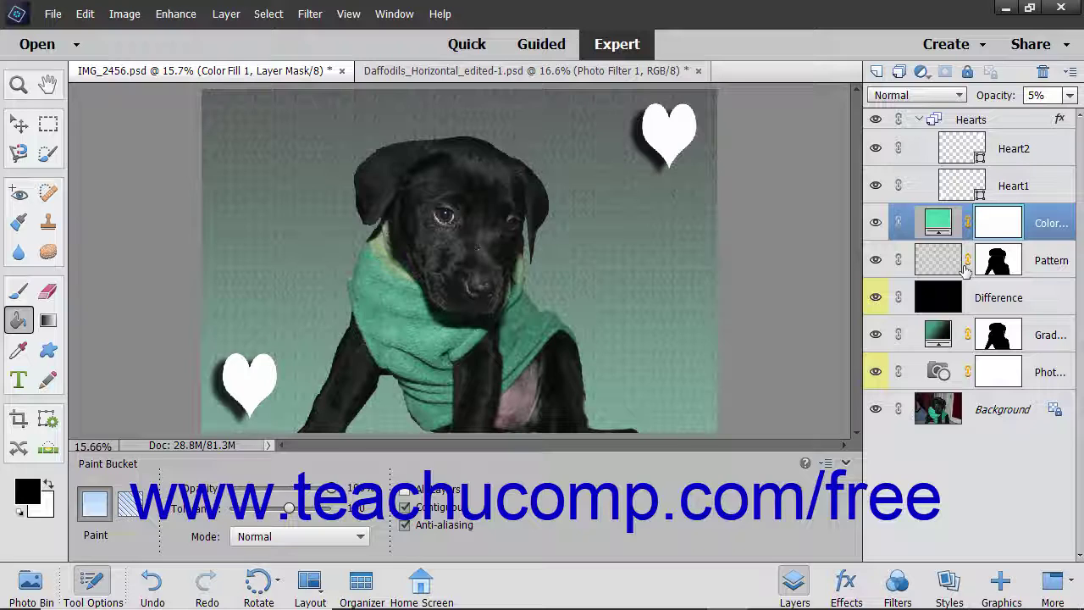
{"action": "left_click", "coordinate": [990, 266]}
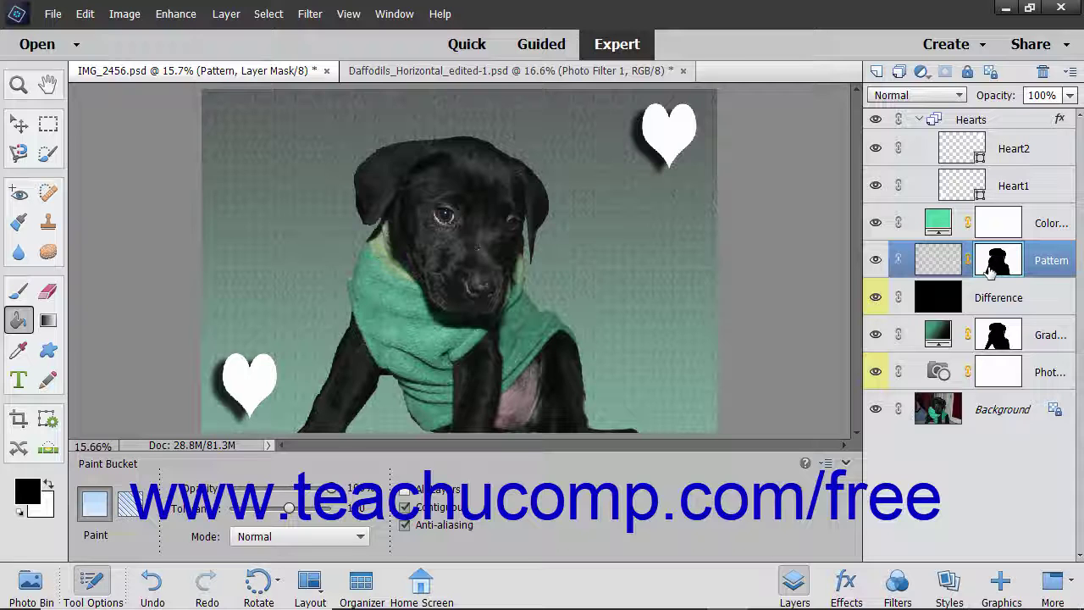
{"action": "left_click", "coordinate": [876, 410], "text": "alt"}
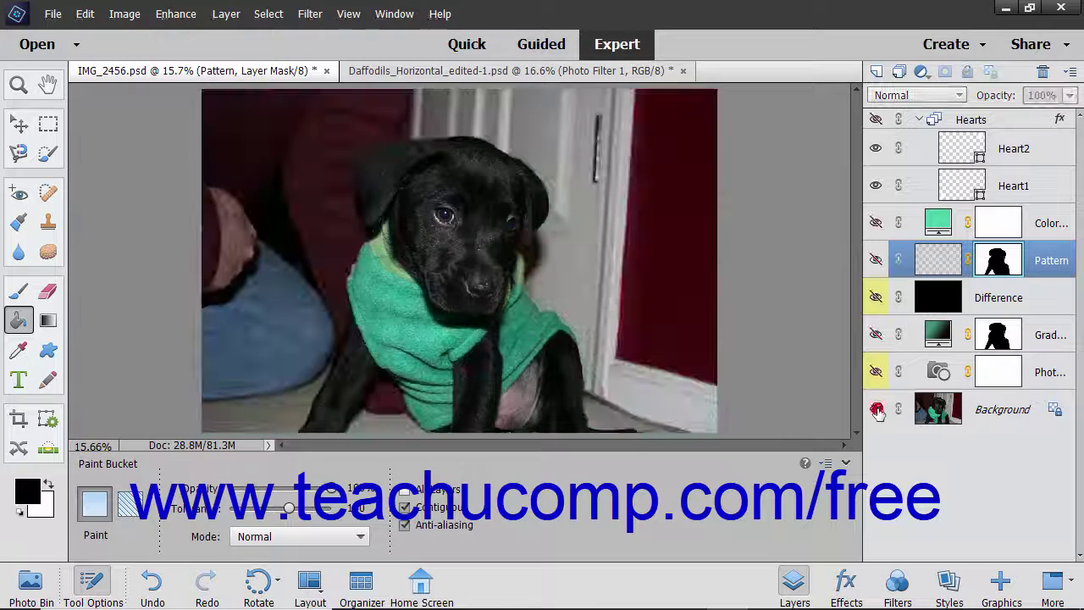
Load the saved Puppy selection and invert it to select the background
{"action": "left_click", "coordinate": [268, 13]}
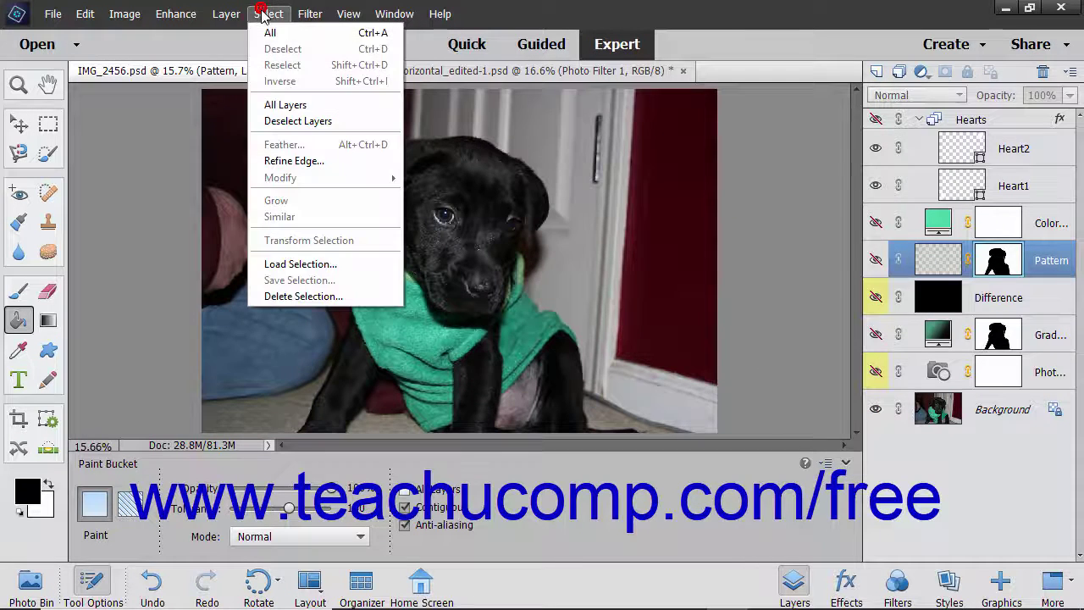
{"action": "left_click", "coordinate": [296, 263]}
{"action": "left_click", "coordinate": [543, 170]}
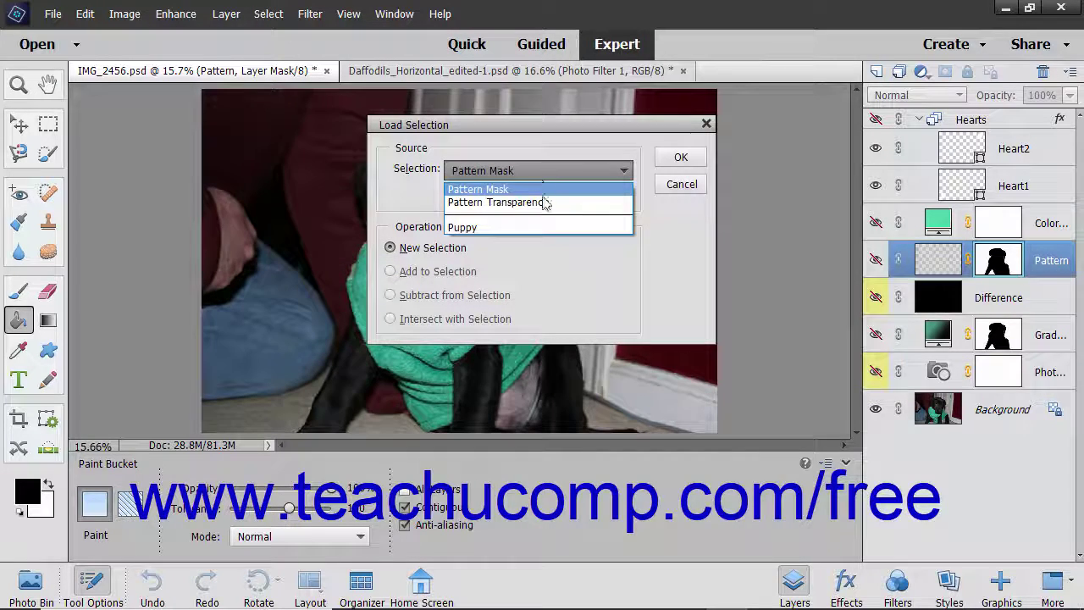
{"action": "left_click", "coordinate": [537, 224]}
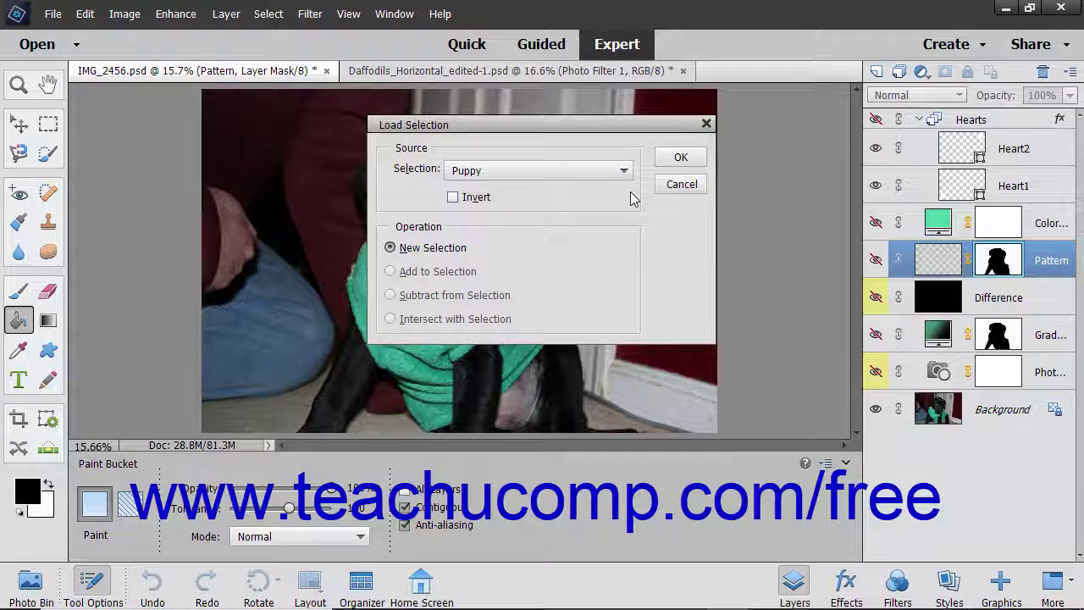
{"action": "left_click", "coordinate": [667, 163]}
{"action": "left_click", "coordinate": [268, 14]}
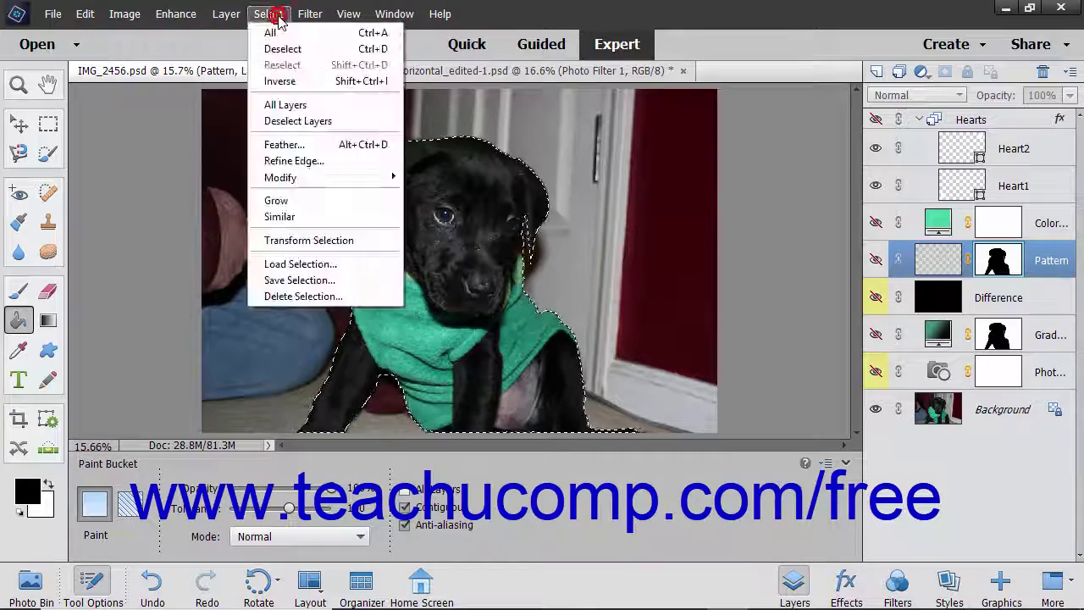
{"action": "left_click", "coordinate": [286, 83]}
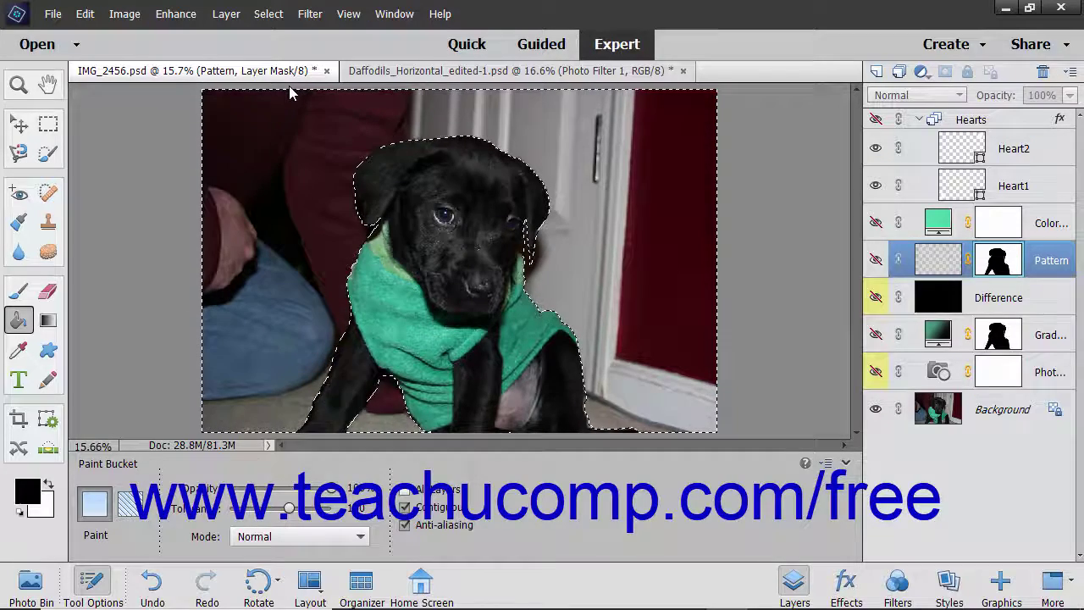
Add a Foreground to Background linear gradient fill layer at 90° over the selected background
{"action": "left_click", "coordinate": [921, 71]}
{"action": "left_click", "coordinate": [933, 108]}
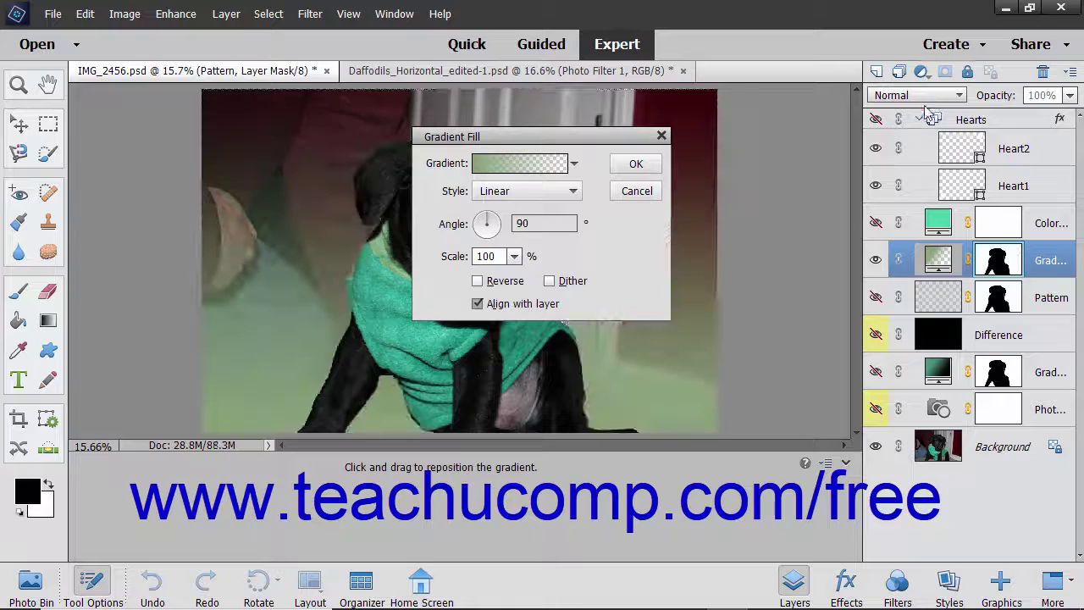
{"action": "left_click", "coordinate": [574, 163]}
{"action": "left_click", "coordinate": [440, 233]}
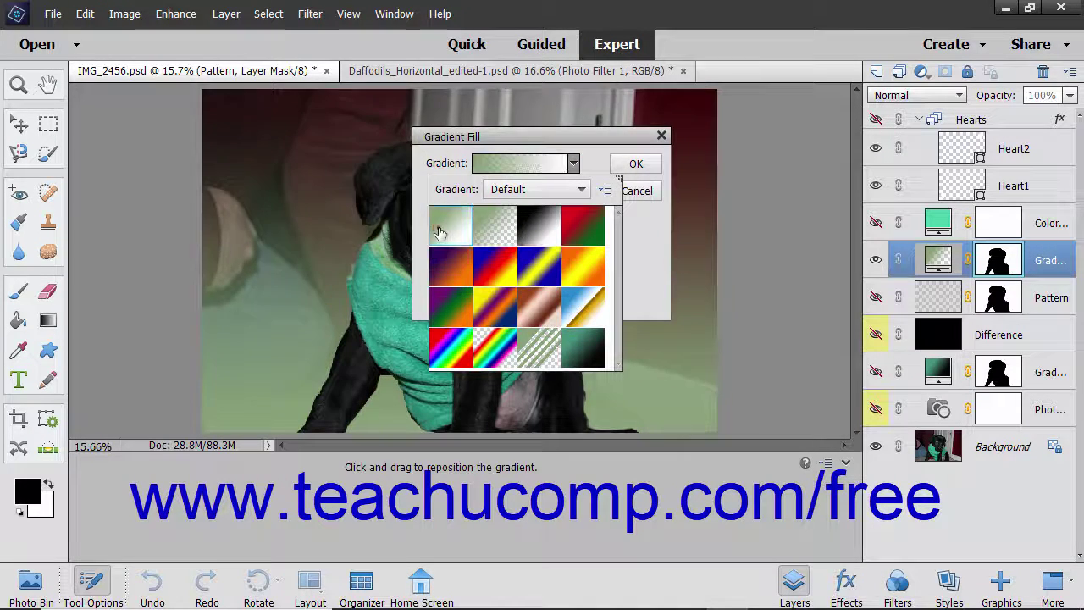
{"action": "left_click", "coordinate": [599, 165]}
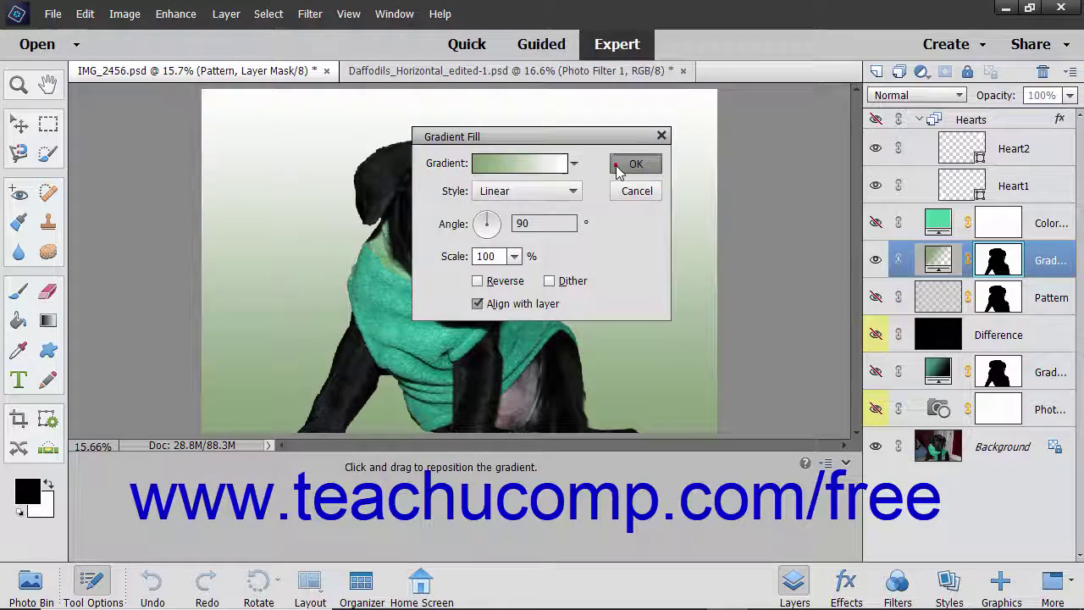
{"action": "left_click", "coordinate": [627, 164]}
{"action": "key", "text": "k"}
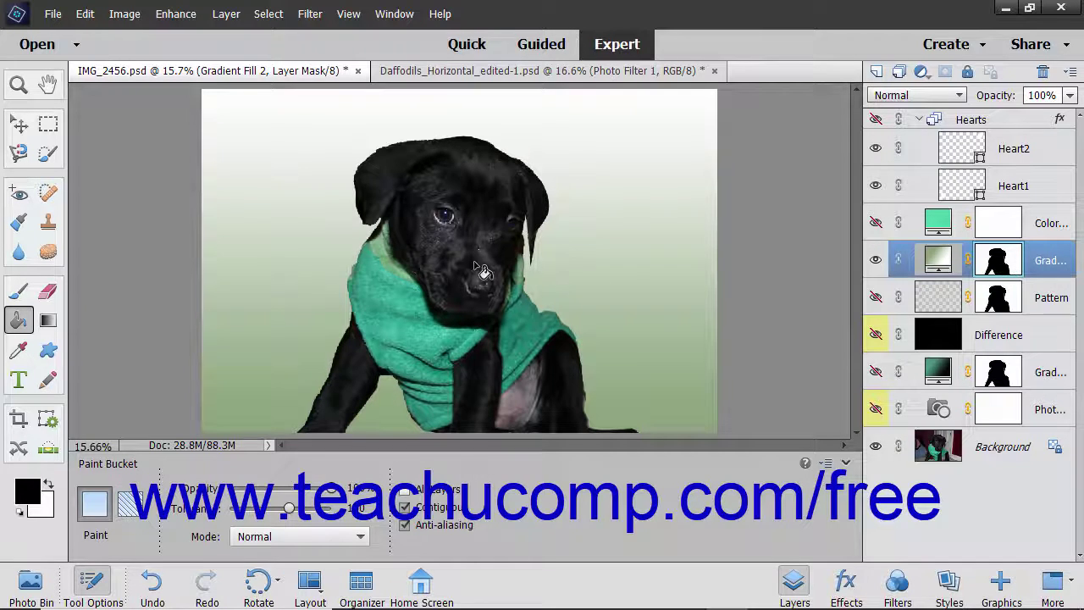
{"action": "left_click", "coordinate": [20, 292]}
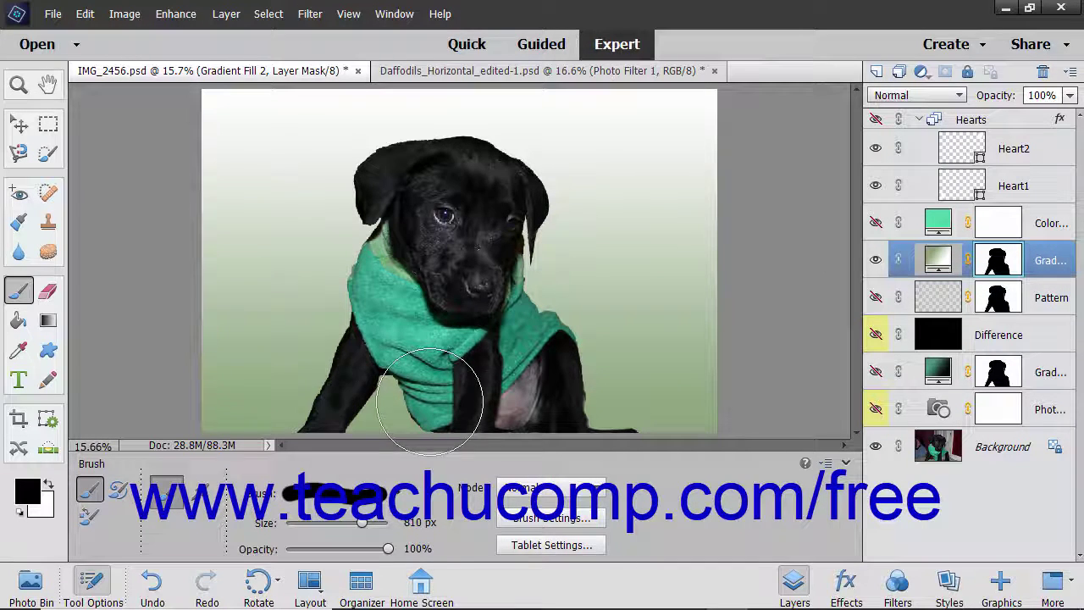
{"action": "left_click", "coordinate": [287, 377]}
{"action": "mouse_move", "coordinate": [288, 374]}
{"action": "left_mouse_down"}
{"action": "mouse_move", "coordinate": [328, 413]}
{"action": "mouse_move", "coordinate": [686, 428]}
{"action": "mouse_move", "coordinate": [688, 406]}
{"action": "mouse_move", "coordinate": [666, 371]}
{"action": "mouse_move", "coordinate": [625, 354]}
{"action": "mouse_move", "coordinate": [410, 338]}
{"action": "mouse_move", "coordinate": [198, 343]}
{"action": "mouse_move", "coordinate": [170, 396]}
{"action": "mouse_move", "coordinate": [284, 426]}
{"action": "mouse_move", "coordinate": [728, 358]}
{"action": "mouse_move", "coordinate": [708, 342]}
{"action": "mouse_move", "coordinate": [186, 332]}
{"action": "left_mouse_up"}
{"action": "key", "text": "ctrl+z"}
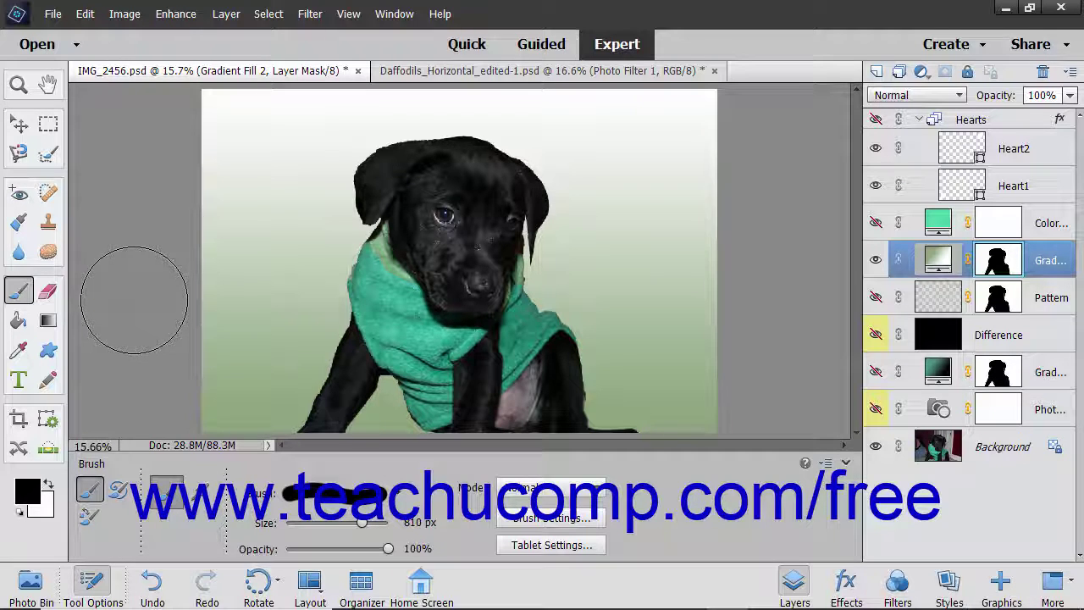
{"action": "left_click", "coordinate": [49, 351]}
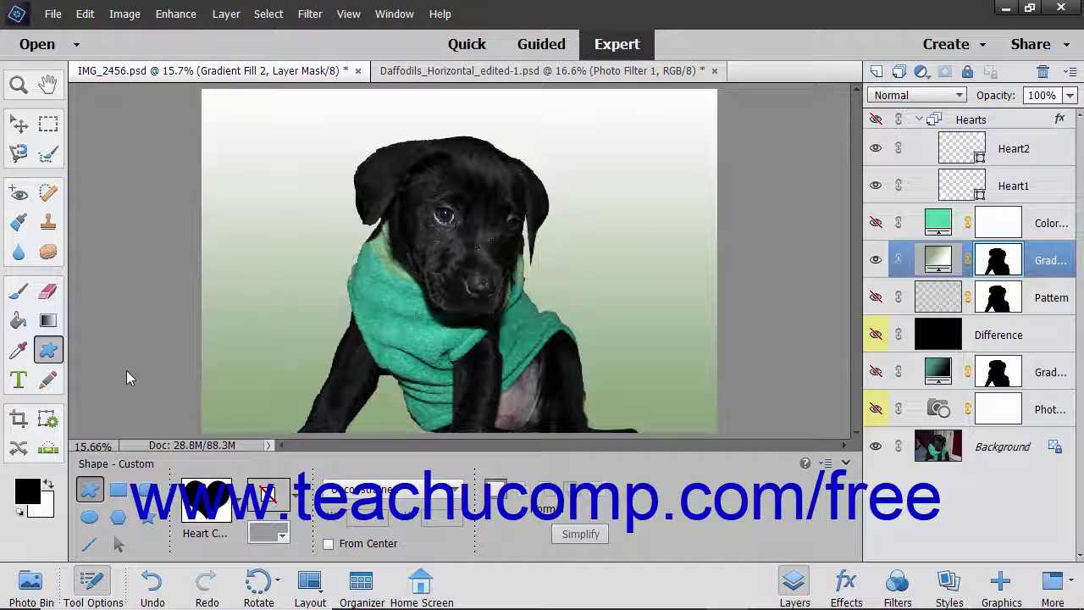
Draw a heart on the sweater, select it with the Magic Wand, and delete Shape 1
{"action": "left_click_drag", "start_coordinate": [374, 293], "coordinate": [404, 338]}
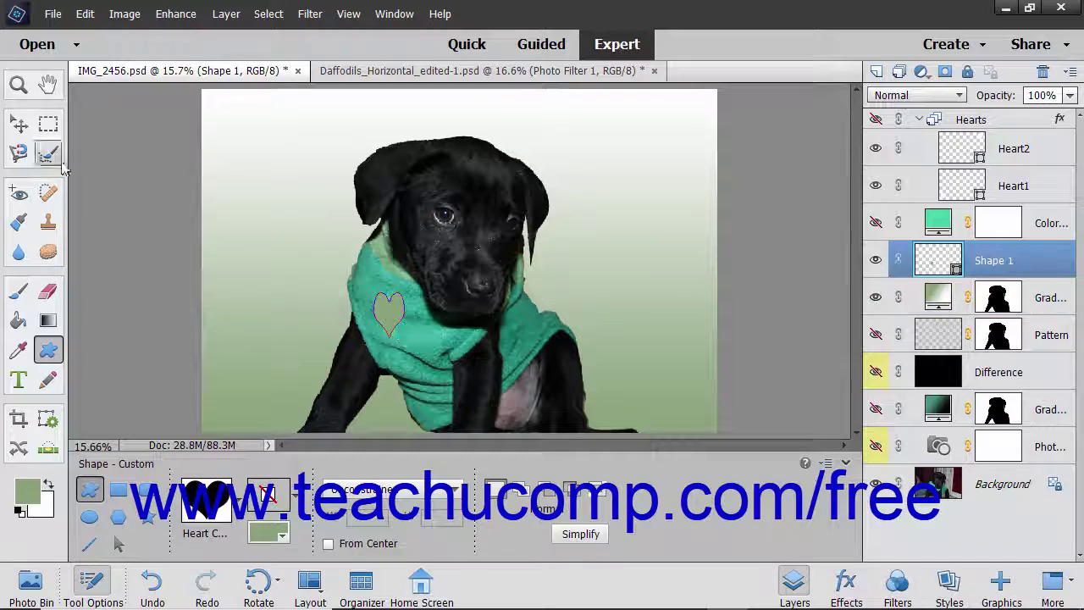
{"action": "left_click", "coordinate": [48, 154]}
{"action": "left_click", "coordinate": [89, 517]}
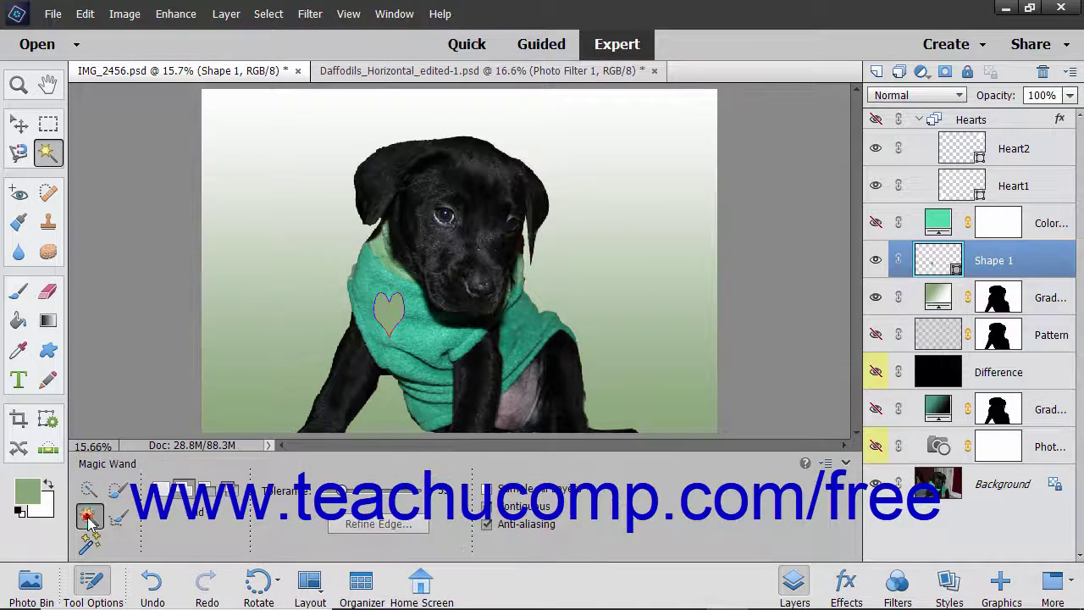
{"action": "left_click", "coordinate": [389, 317]}
{"action": "left_click", "coordinate": [494, 242]}
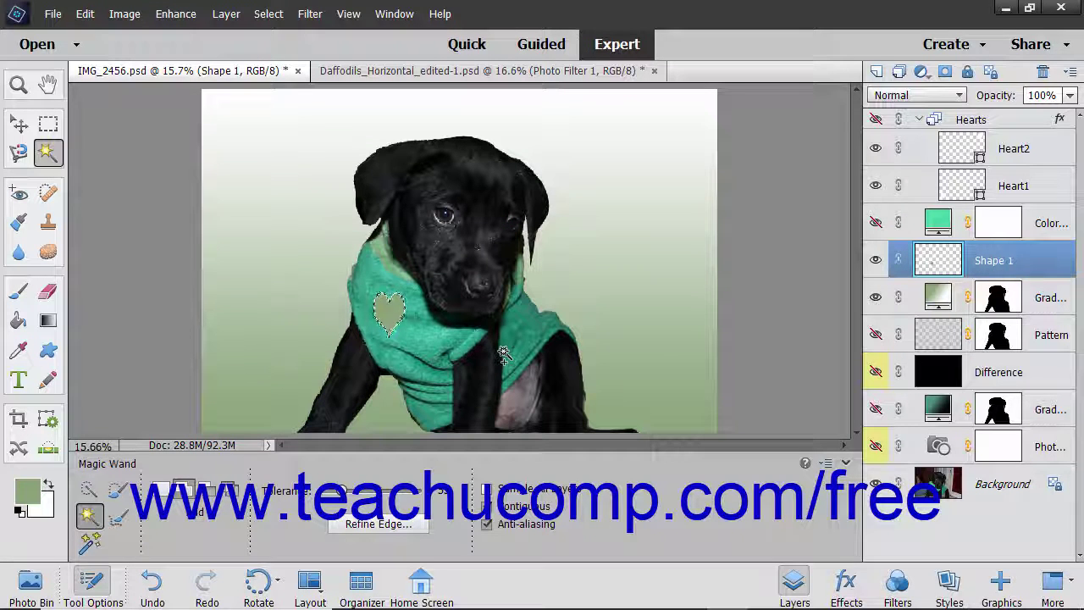
{"action": "left_click_drag", "start_coordinate": [1022, 262], "coordinate": [1043, 73]}
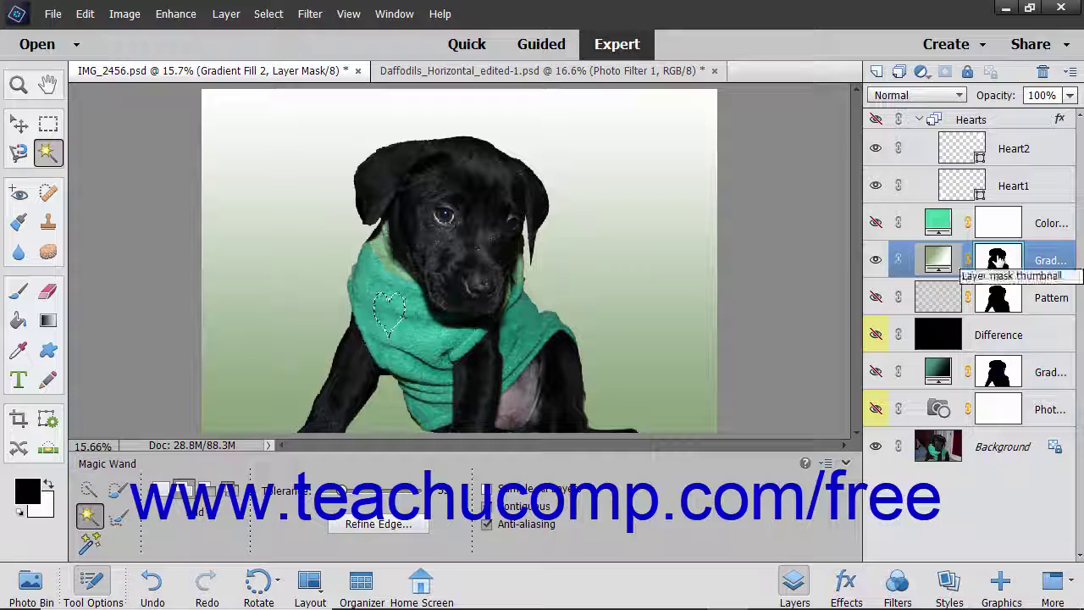
Add the Gradient Fill 2 layer mask to the heart selection
{"action": "right_click", "coordinate": [999, 260]}
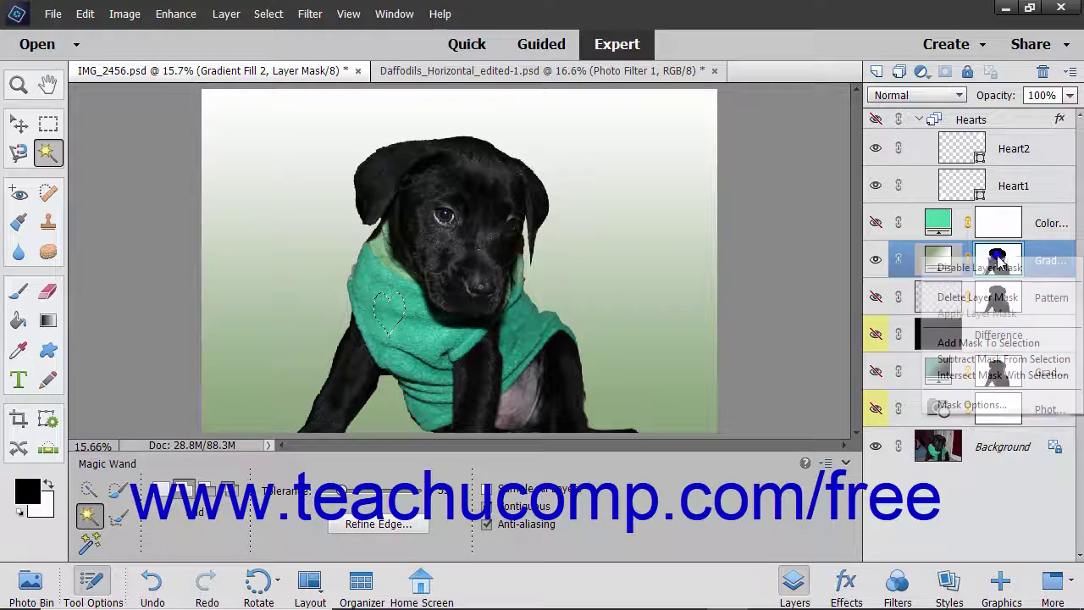
{"action": "left_click", "coordinate": [985, 343]}
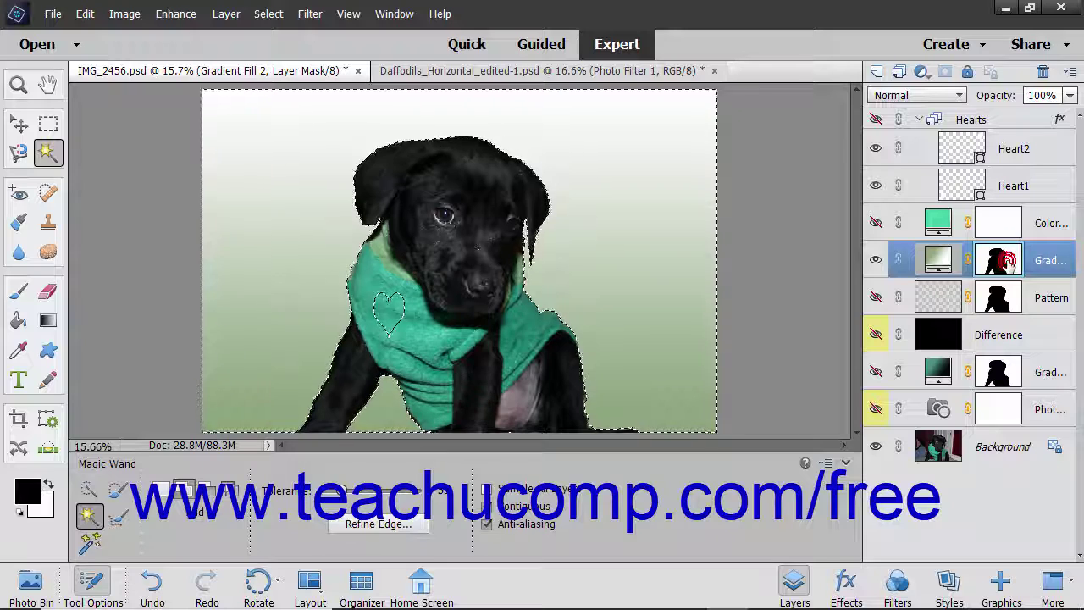
Delete the gradient layer's old mask and create a new one from the combined selection
{"action": "left_click", "coordinate": [227, 14]}
{"action": "mouse_move", "coordinate": [280, 233]}
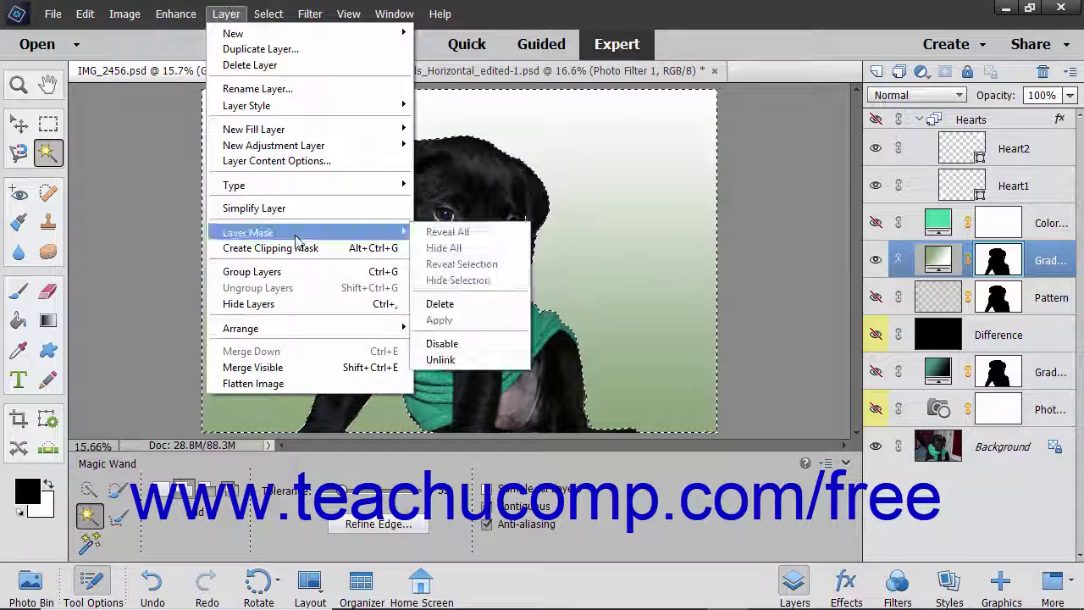
{"action": "left_click", "coordinate": [442, 304]}
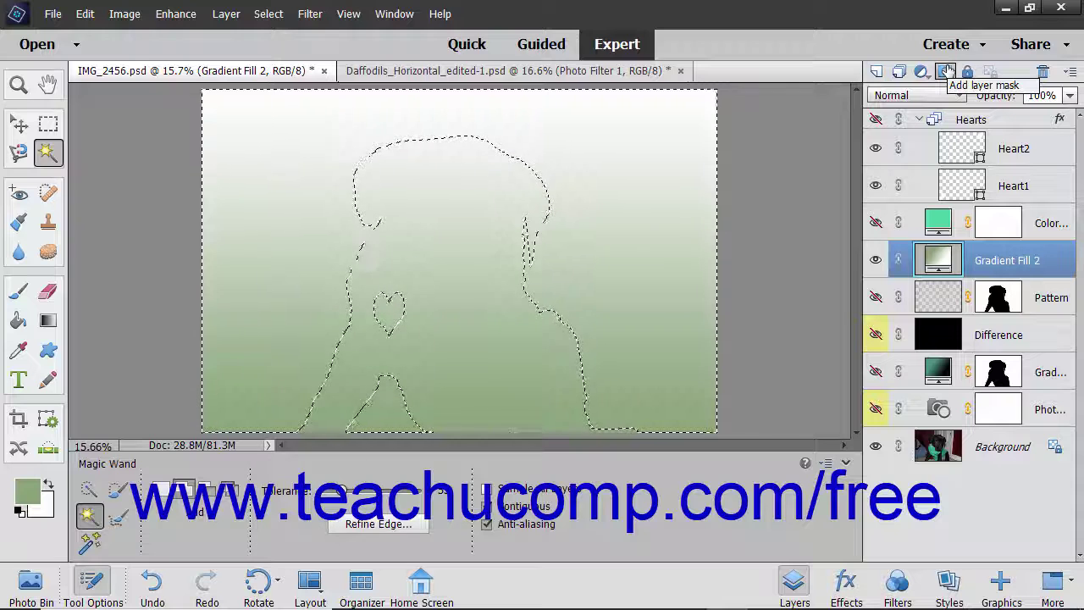
{"action": "left_click", "coordinate": [946, 72]}
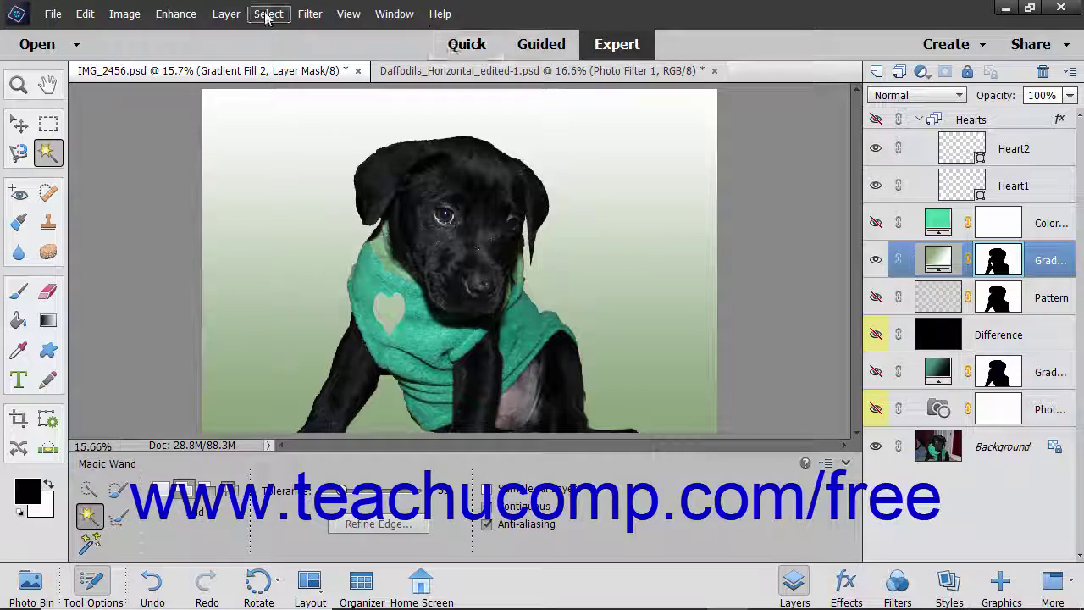
{"action": "left_click", "coordinate": [226, 13]}
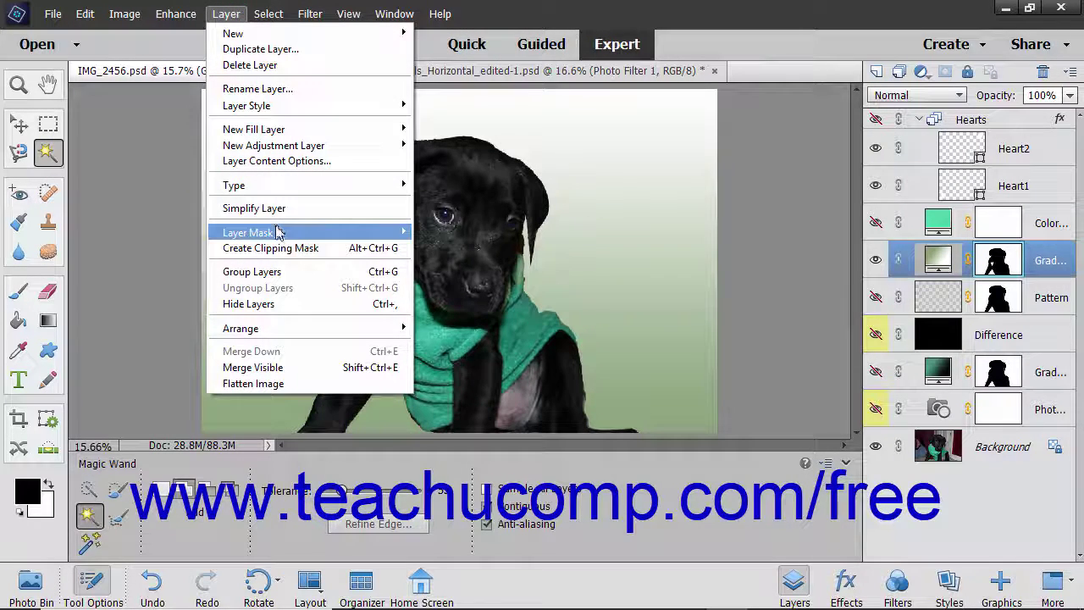
{"action": "mouse_move", "coordinate": [279, 233]}
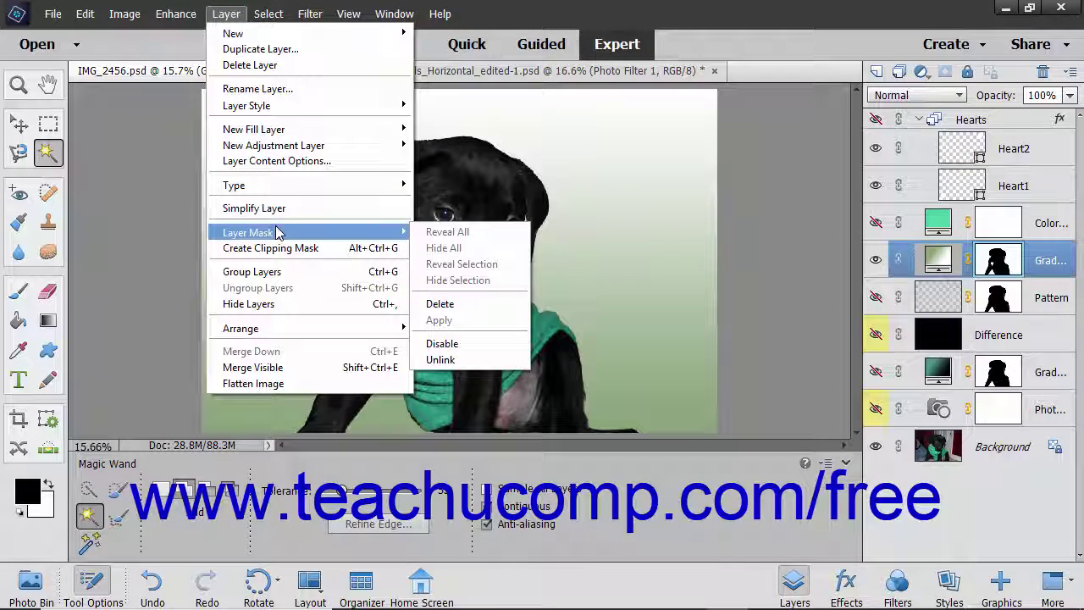
{"action": "left_click", "coordinate": [442, 346]}
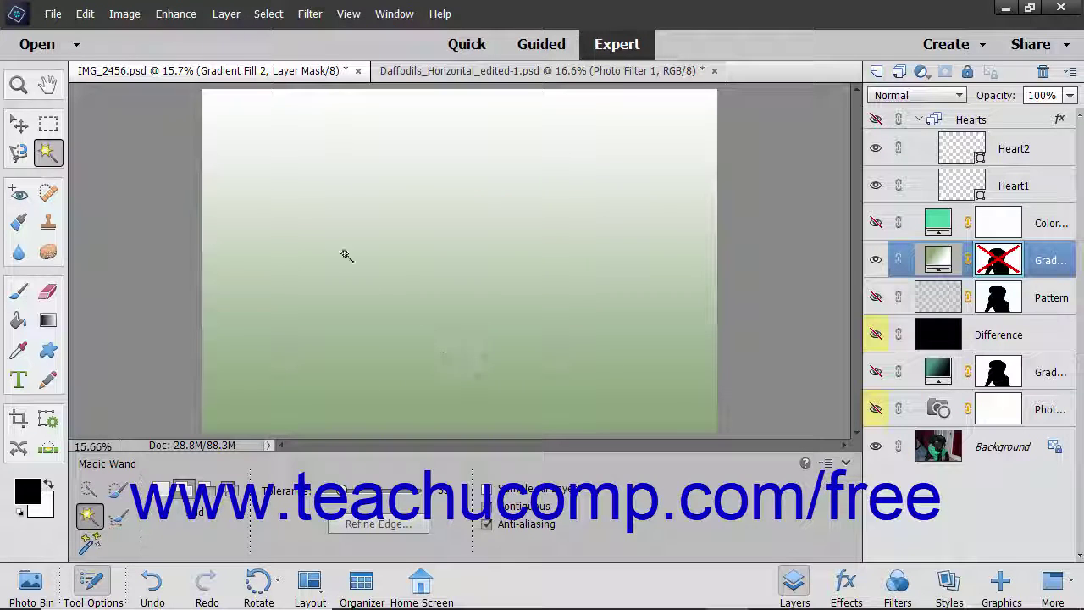
{"action": "left_click", "coordinate": [233, 15]}
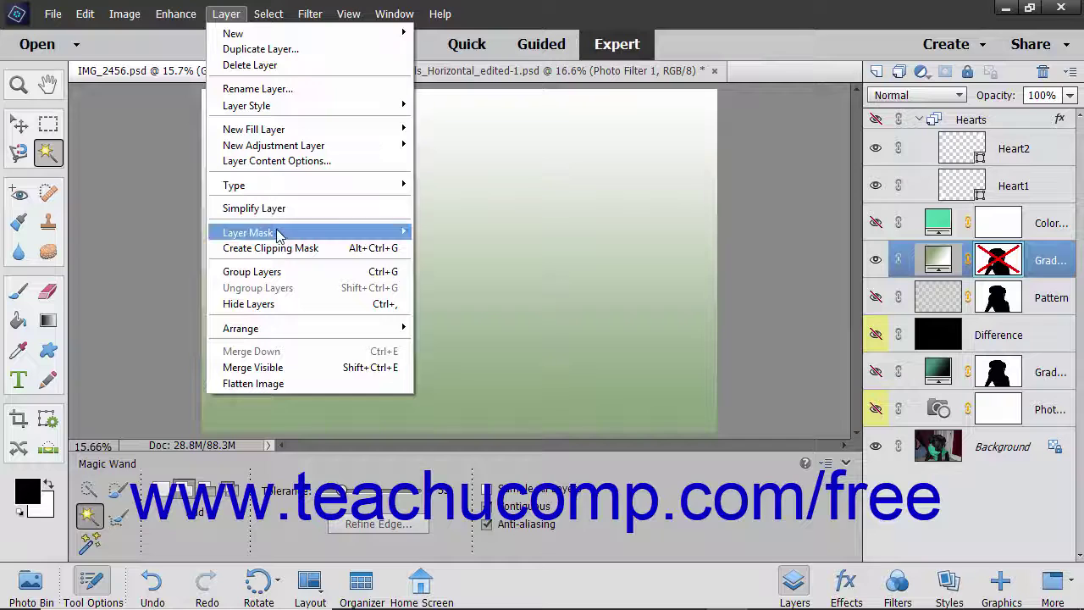
{"action": "mouse_move", "coordinate": [280, 233]}
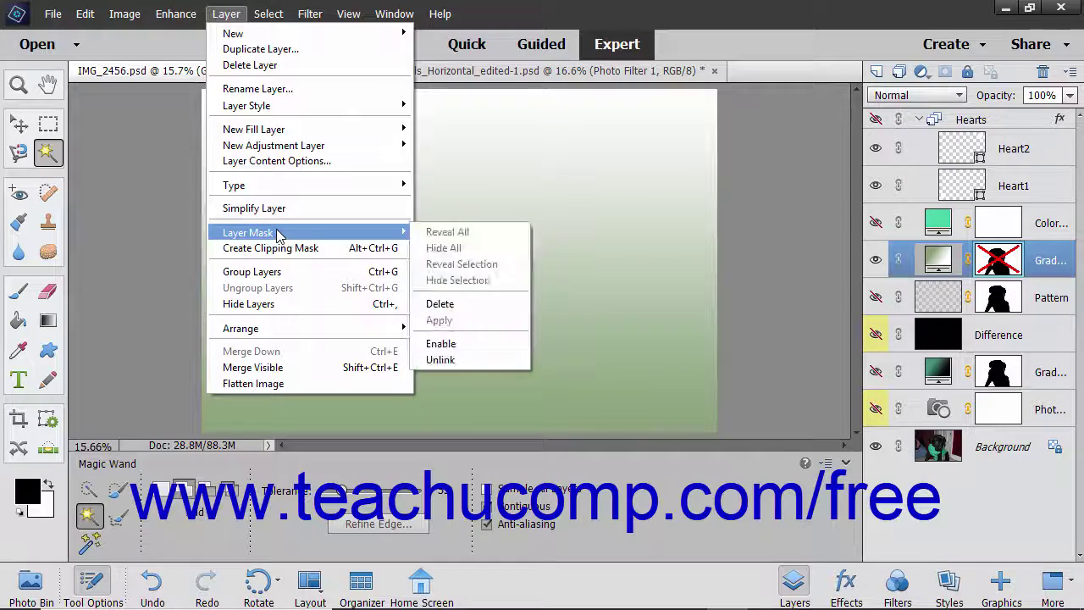
{"action": "left_click", "coordinate": [467, 344]}
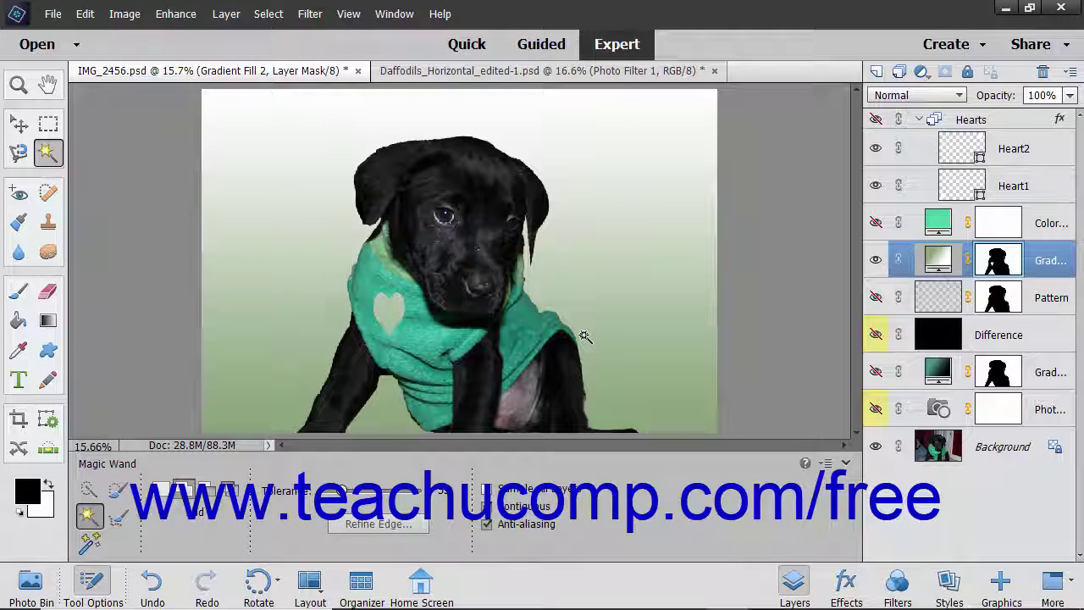